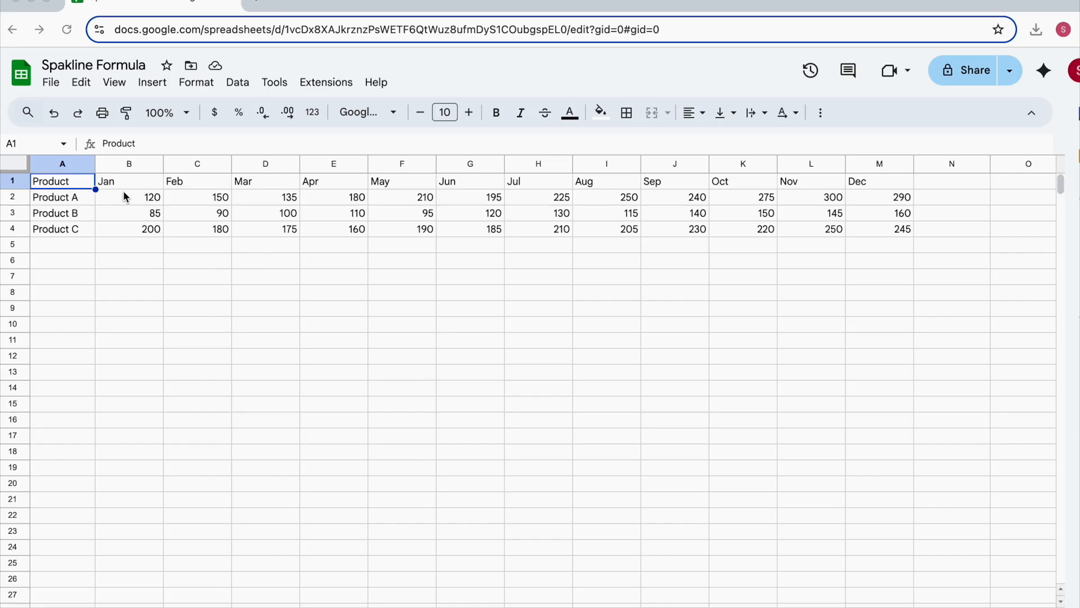
left_click(14, 198)
left_click(13, 214)
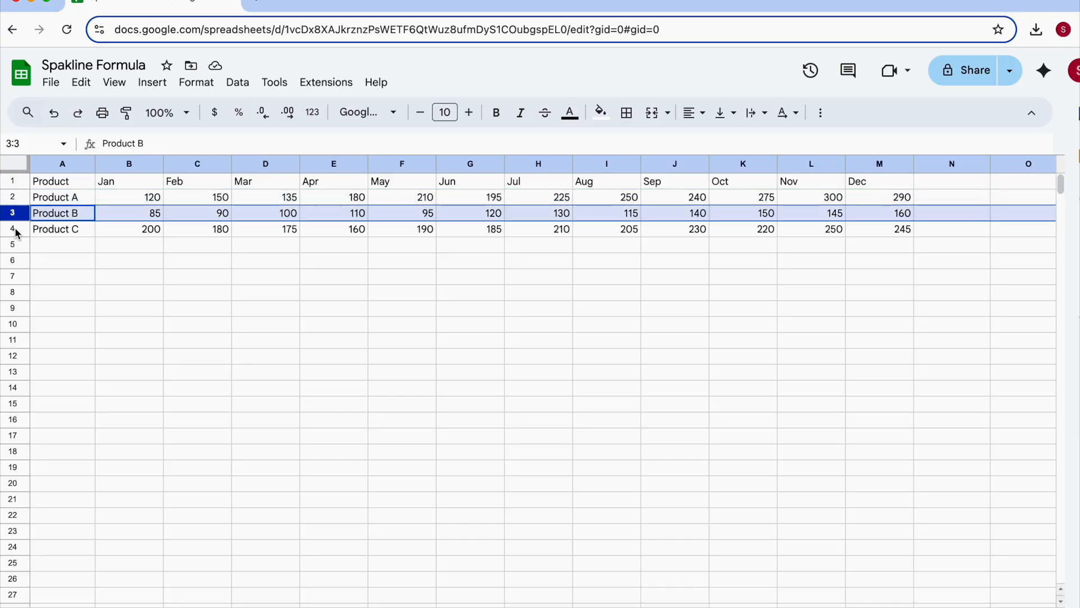
left_click(15, 230)
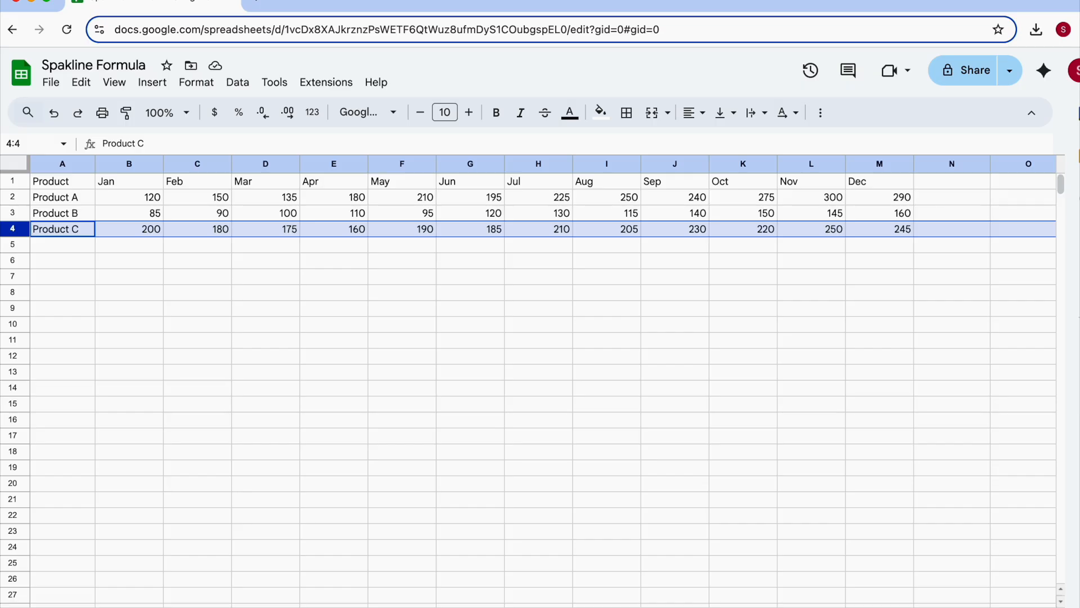
left_click(20, 194)
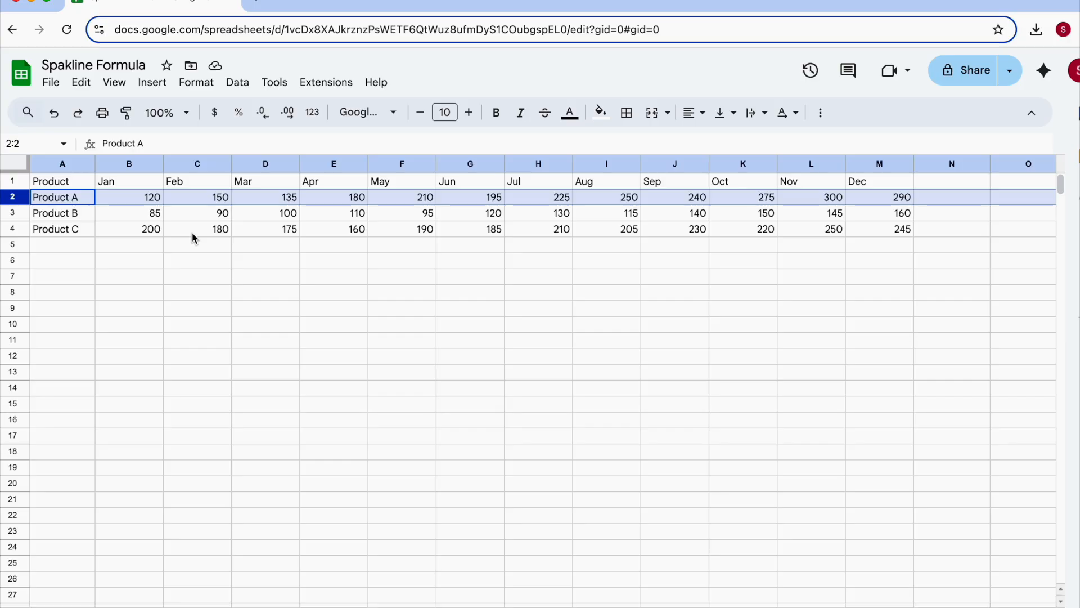
Step: Enter a SPARKLINE formula in N2 that charts Product A's monthly values from B2:M2
left_click(948, 198)
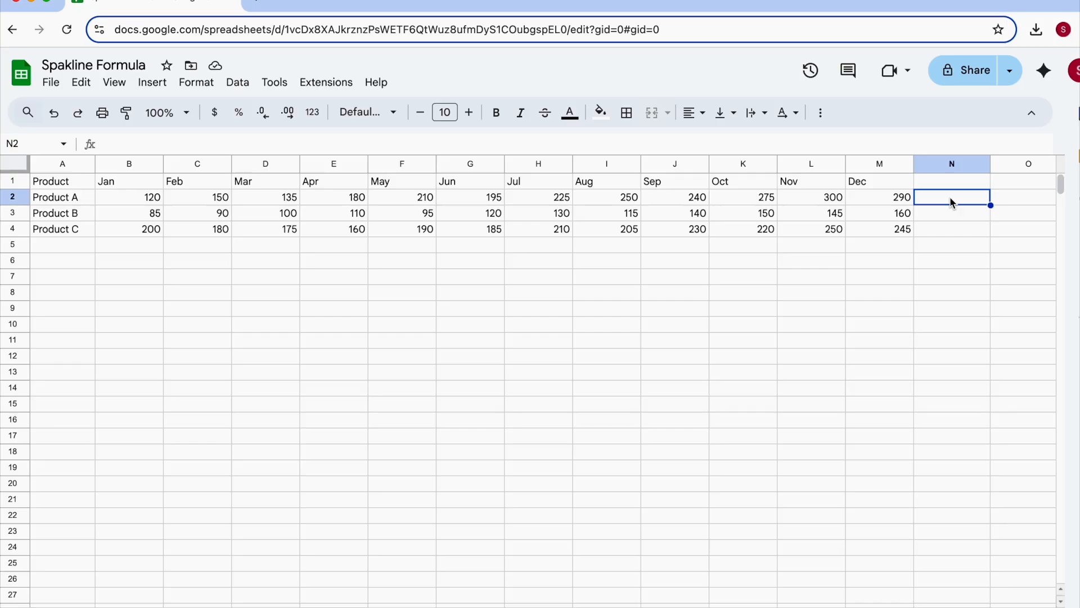
type("=")
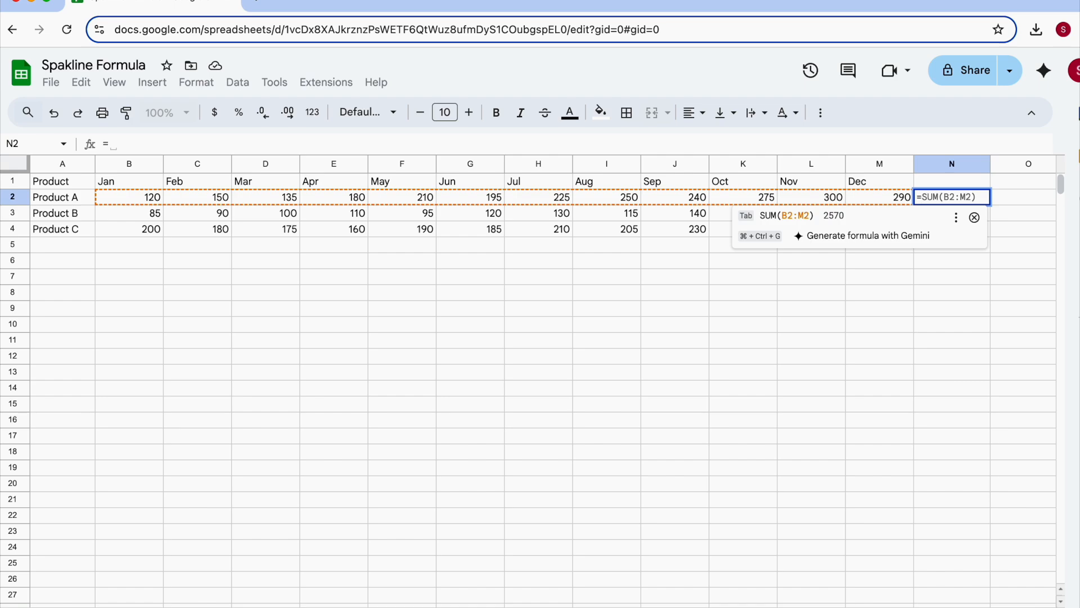
type("spa")
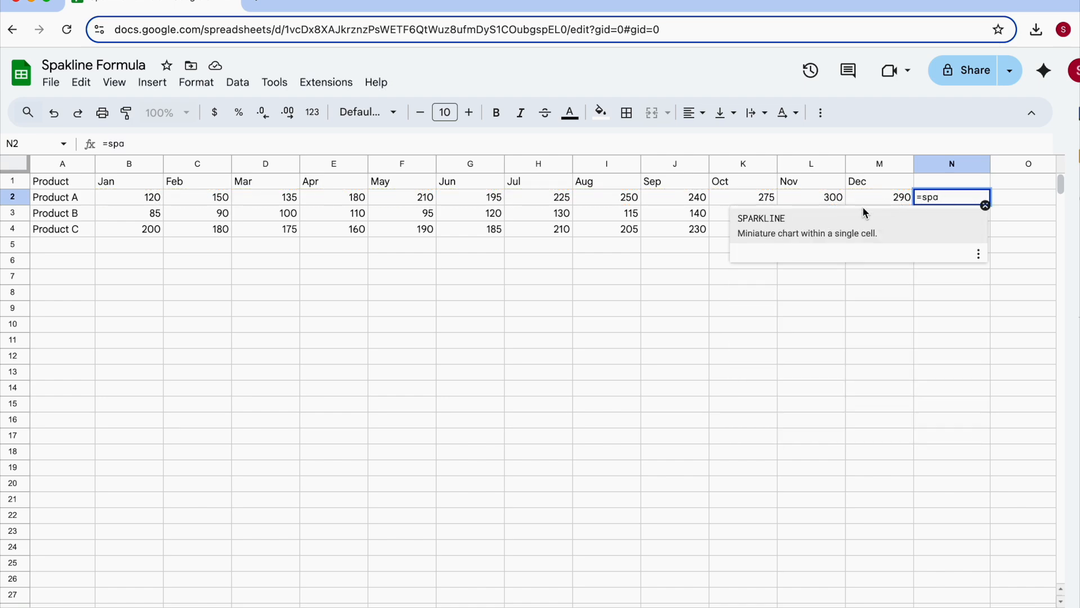
left_click(811, 228)
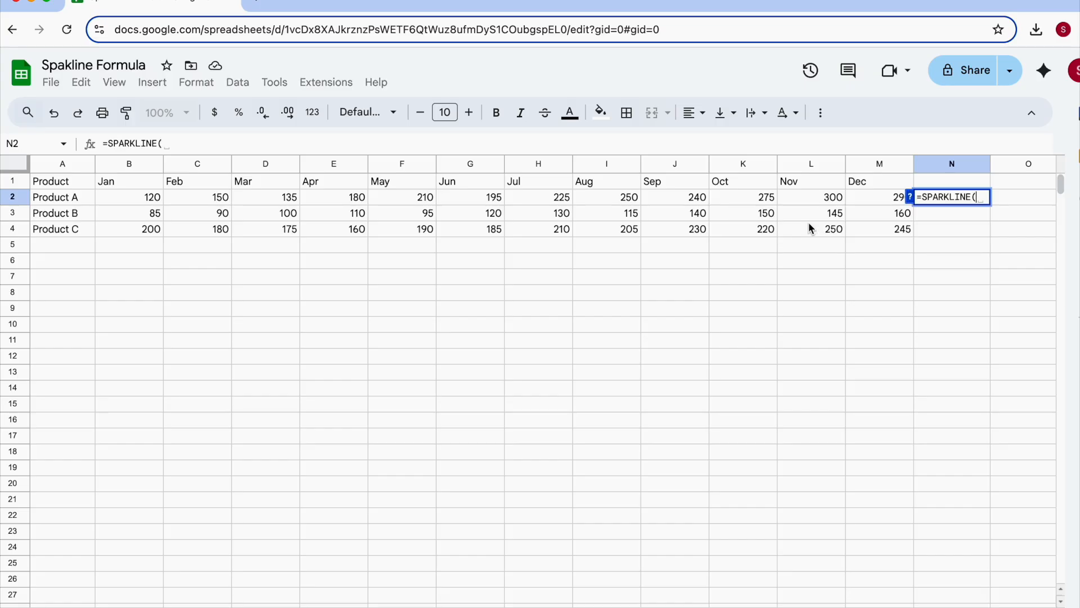
type("B2")
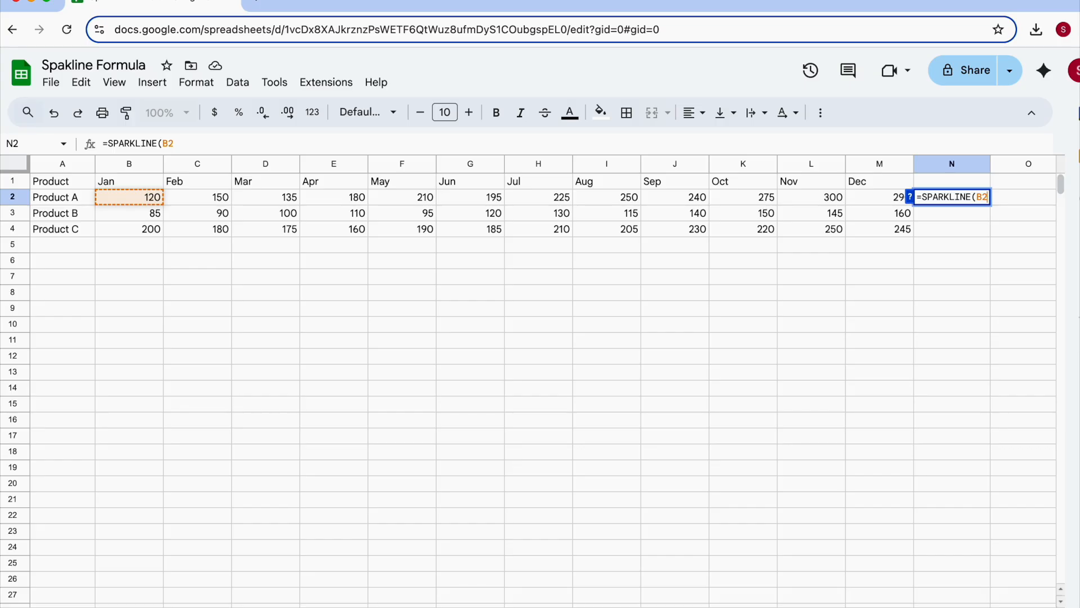
type(":")
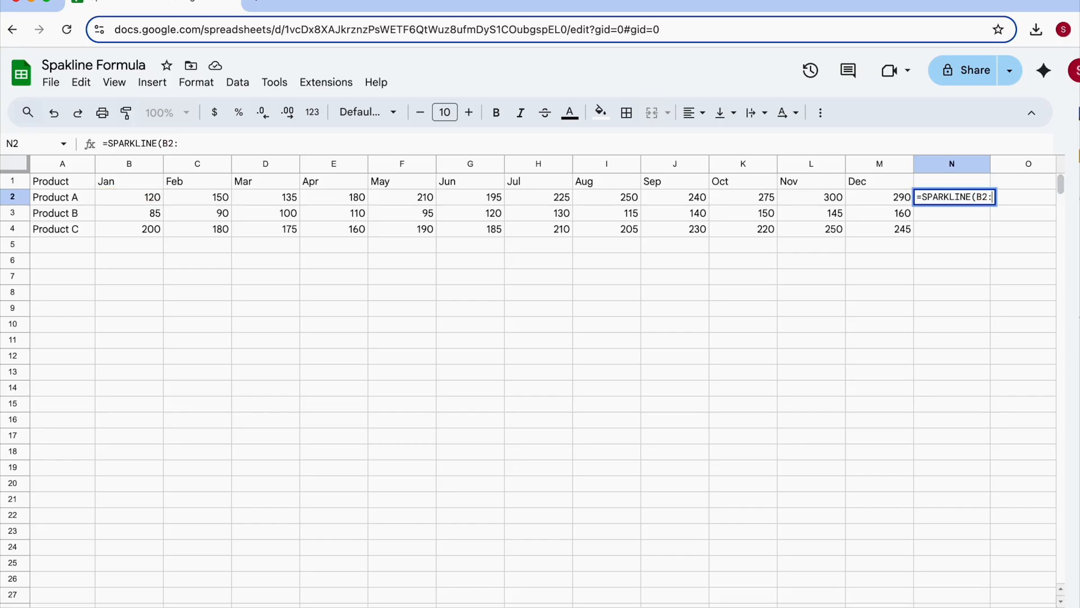
type("M2")
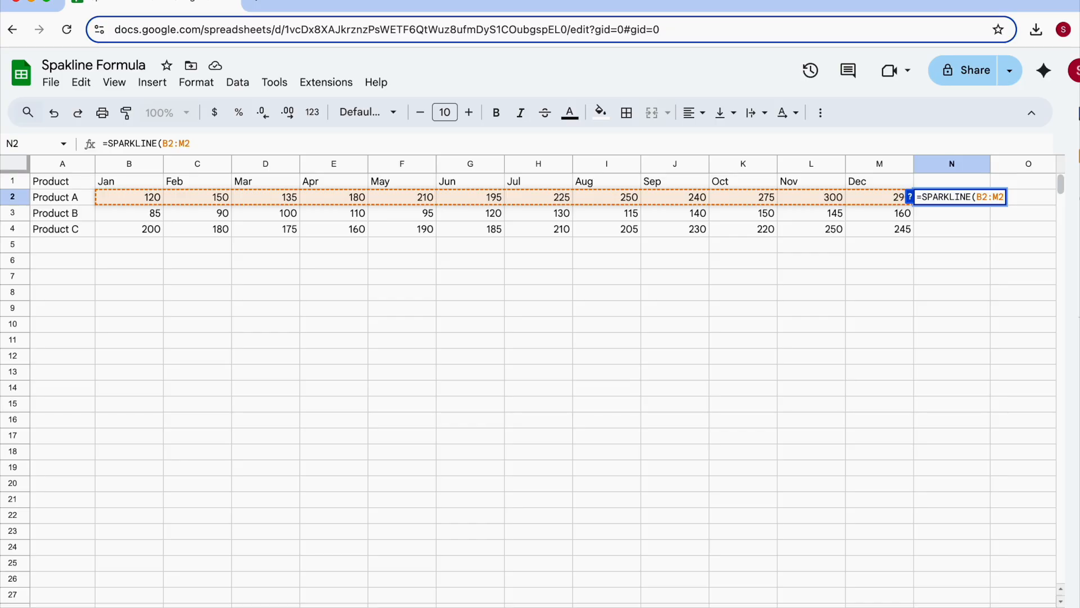
key("Return")
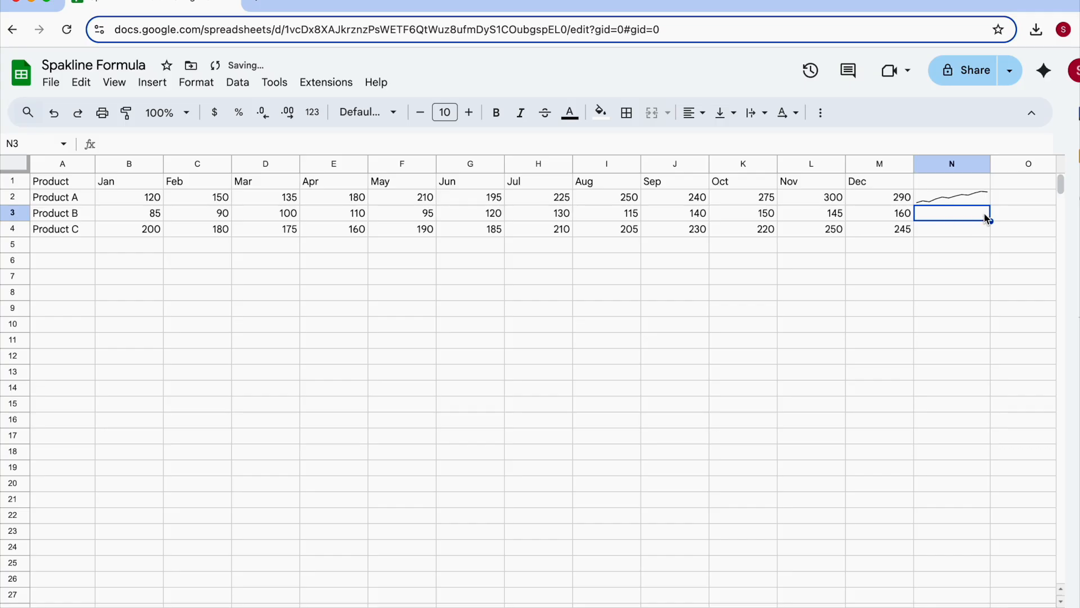
Step: Try to colour the Product A sparkline red by adding {"color","red" after the range in N2's formula
left_click(964, 198)
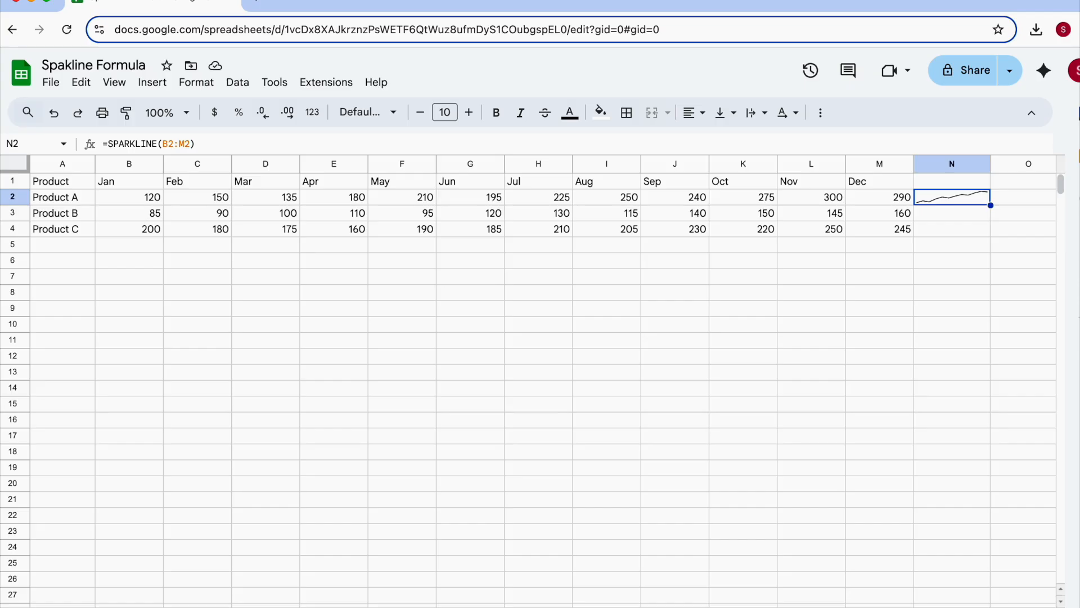
double_click(966, 197)
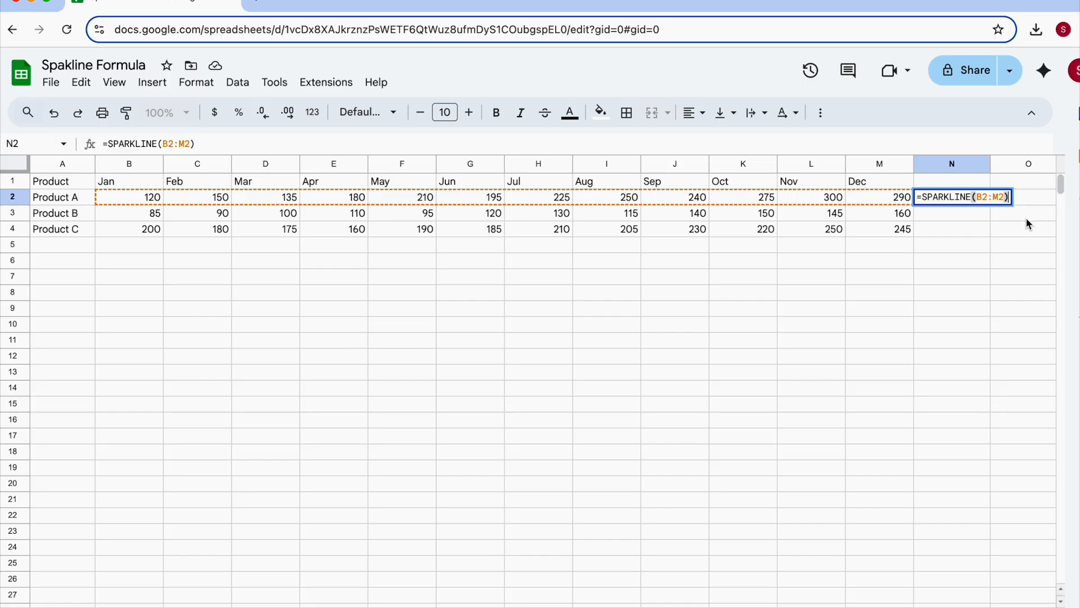
key("Left")
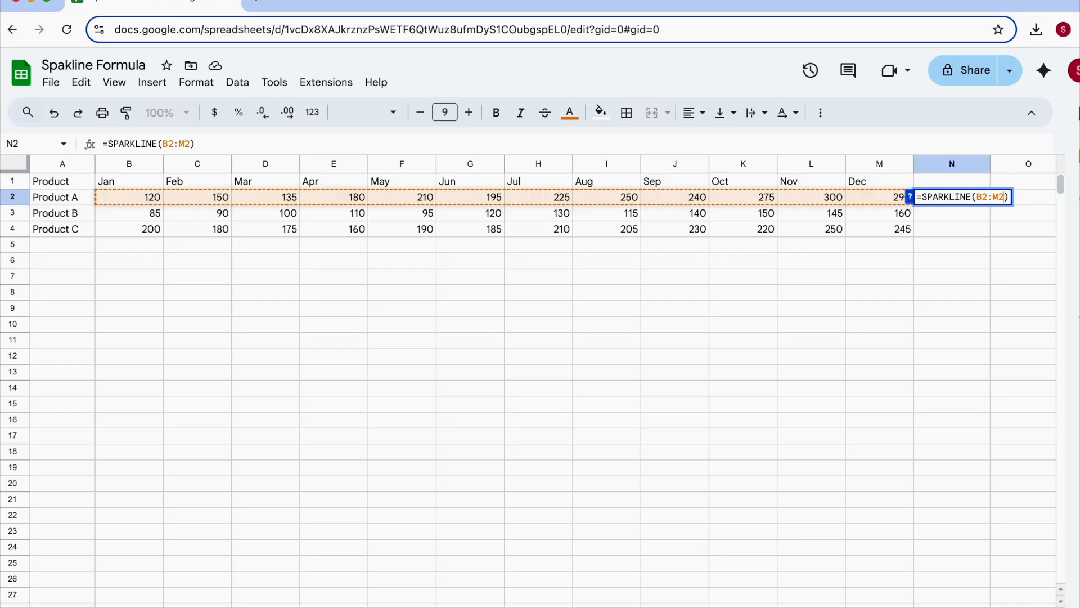
type(", ")
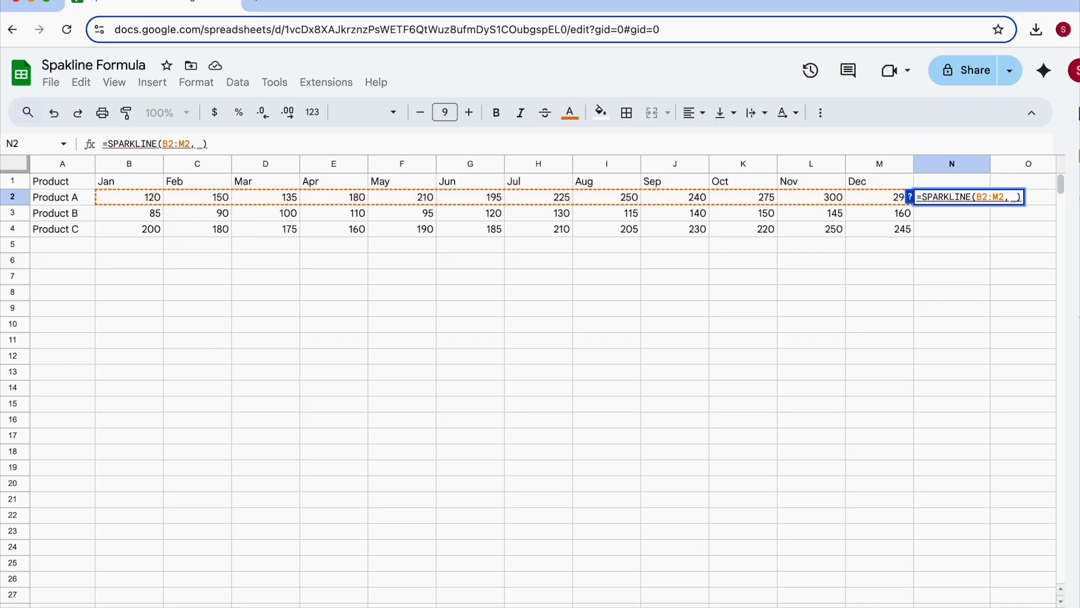
type("{")
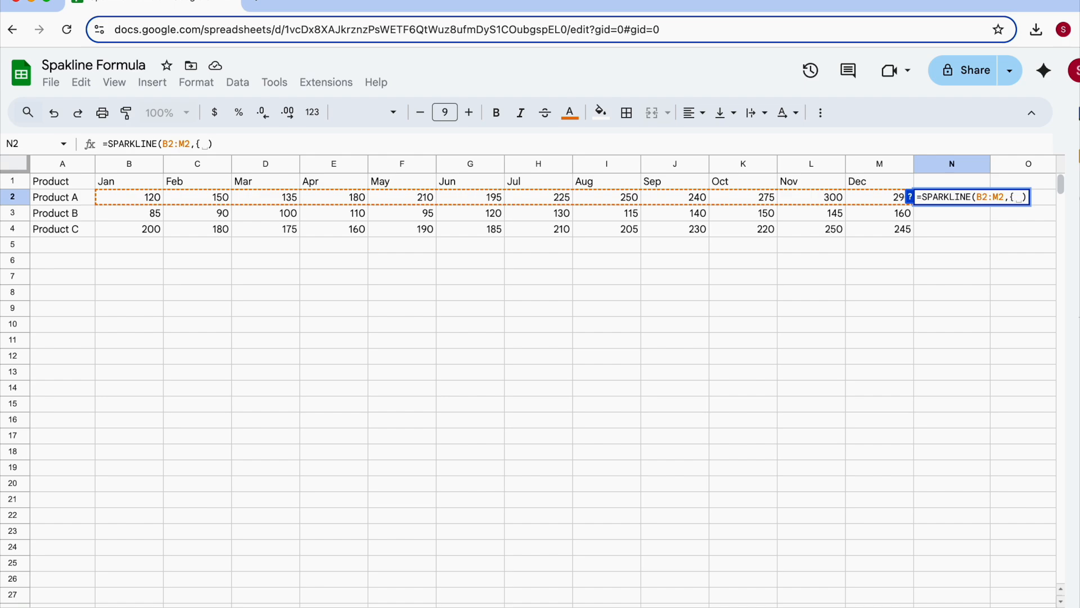
type("color")
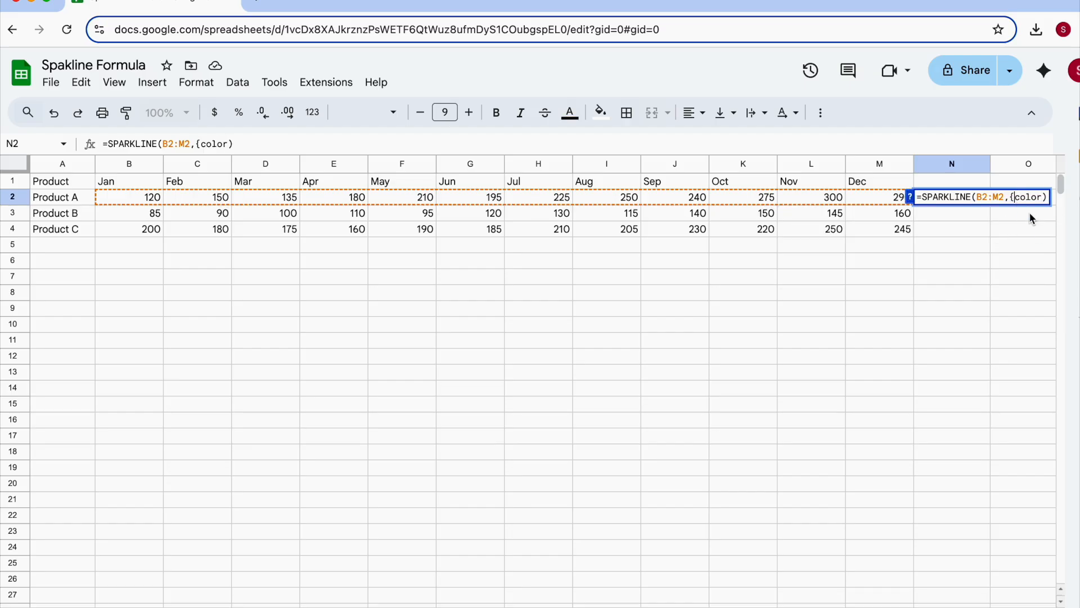
type("\"")
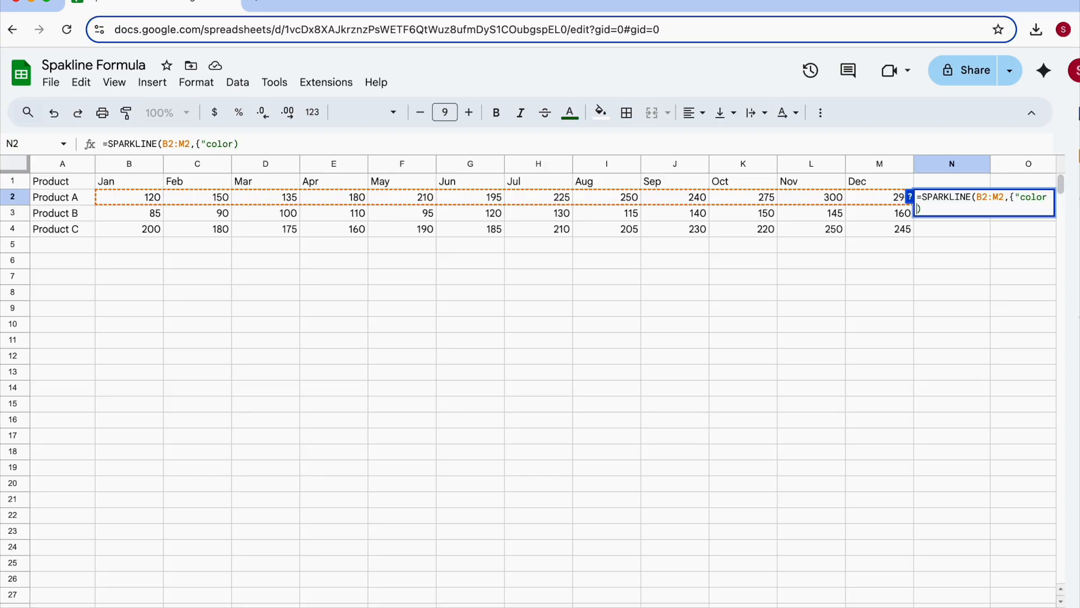
type("\",")
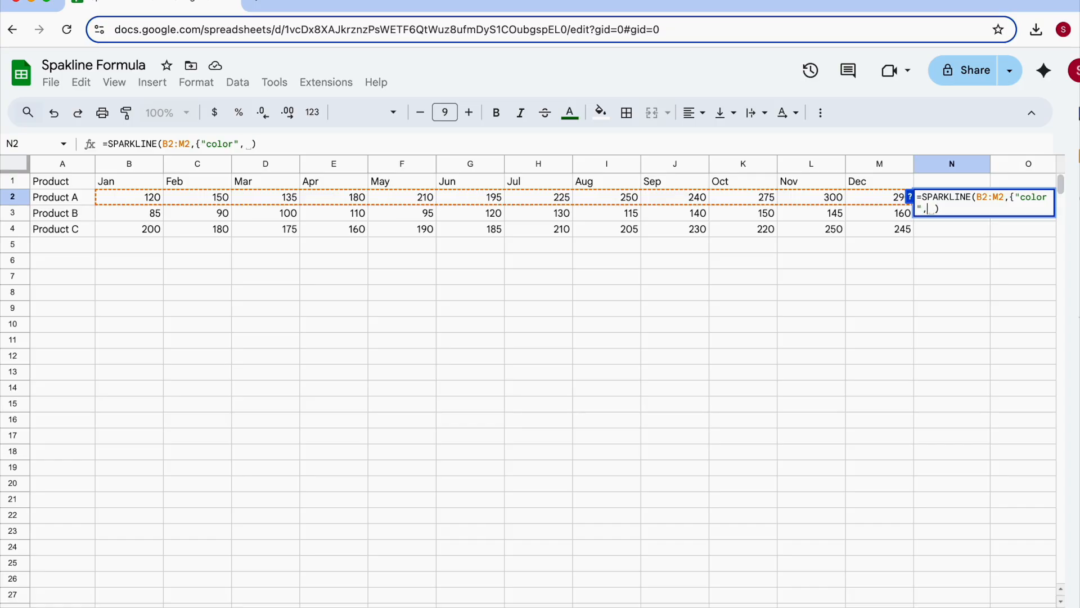
key("BackSpace")
type("\"red")
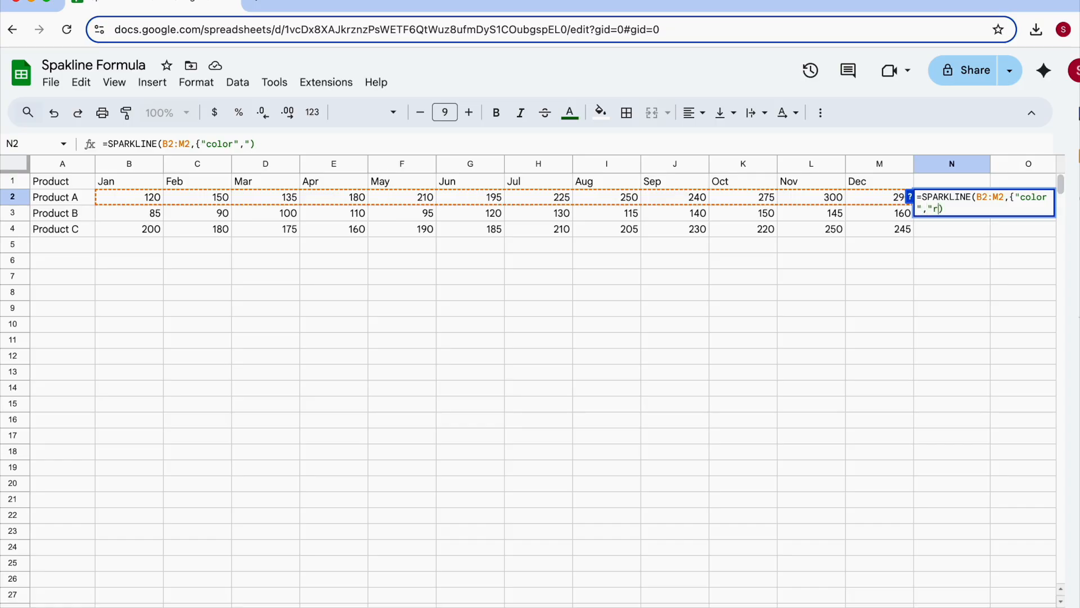
type("\"")
key("Return")
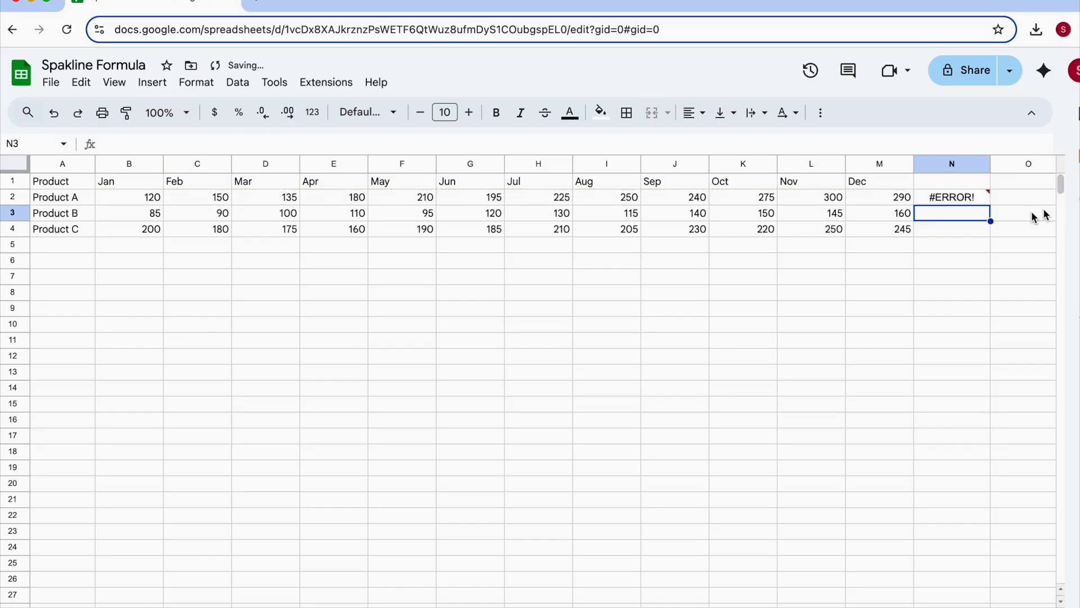
Step: Add the closing brace to the options in N2's formula so it reads =SPARKLINE(B2:M2,{"color","red"})
double_click(960, 200)
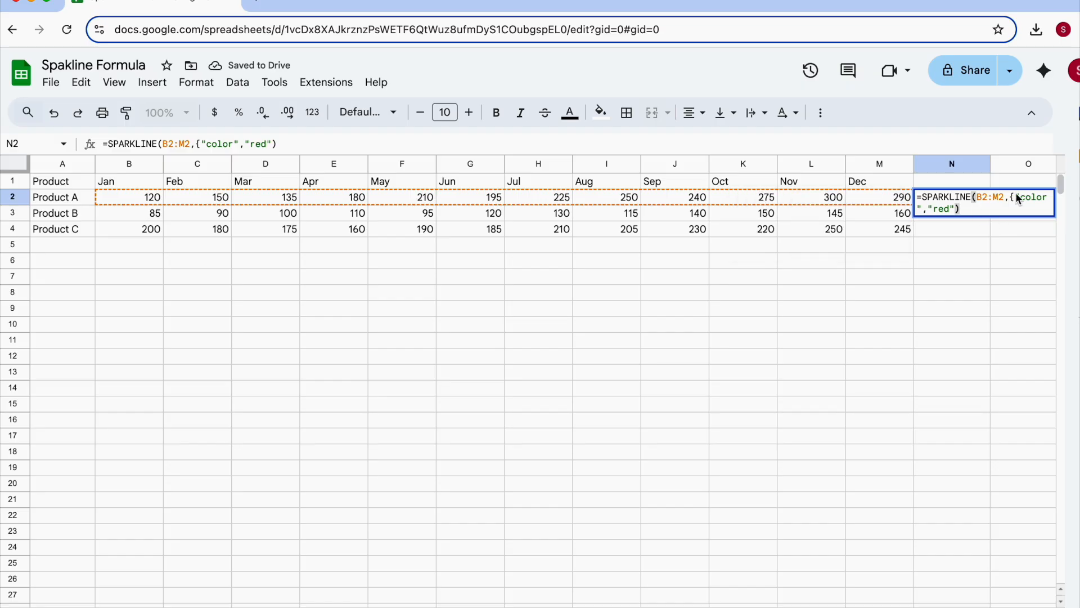
key("Left")
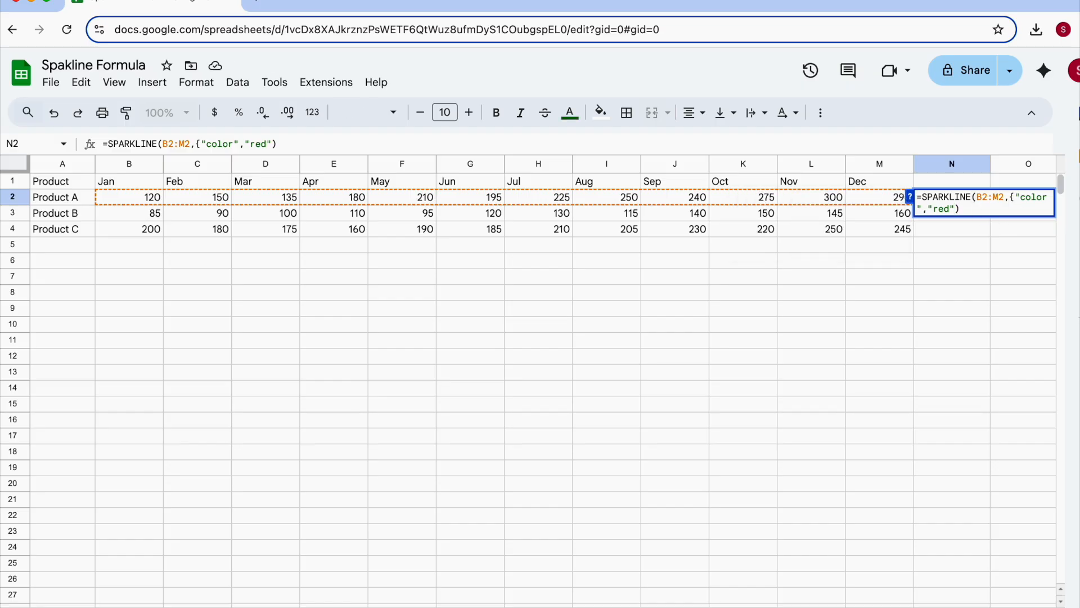
type("}")
key("Return")
left_click(937, 204)
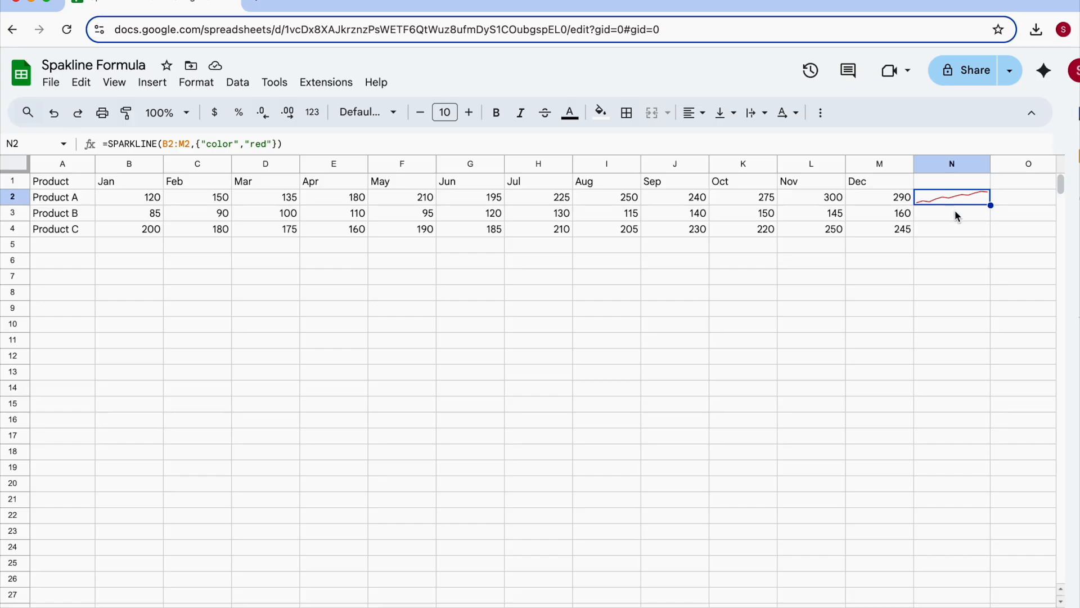
Step: Turn the Product A sparkline into a column chart by replacing the options in N2's formula with {"charttype","column"}
double_click(956, 199)
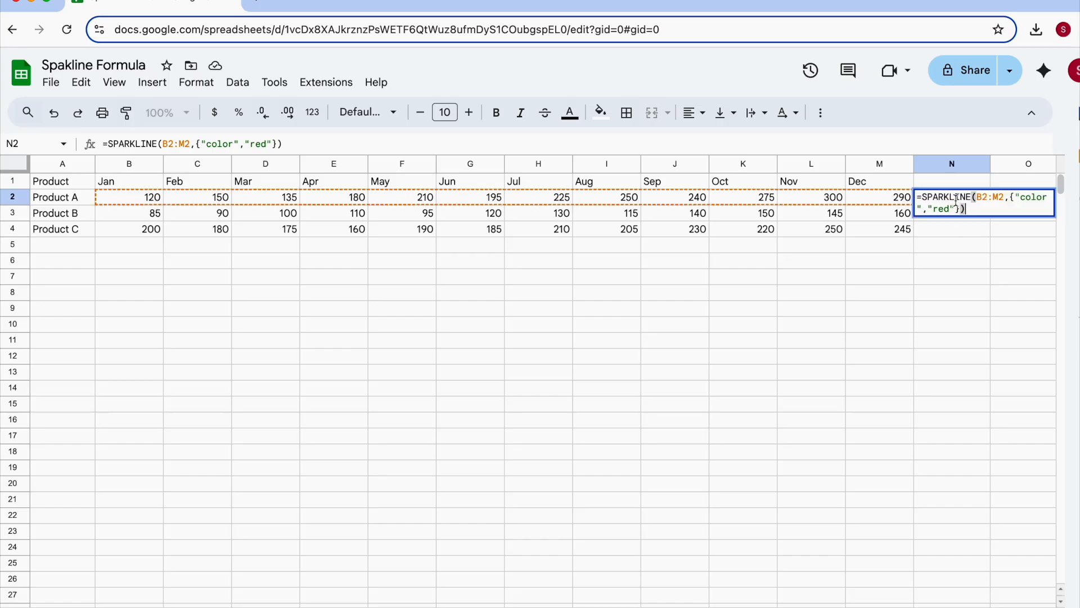
left_click(1024, 198)
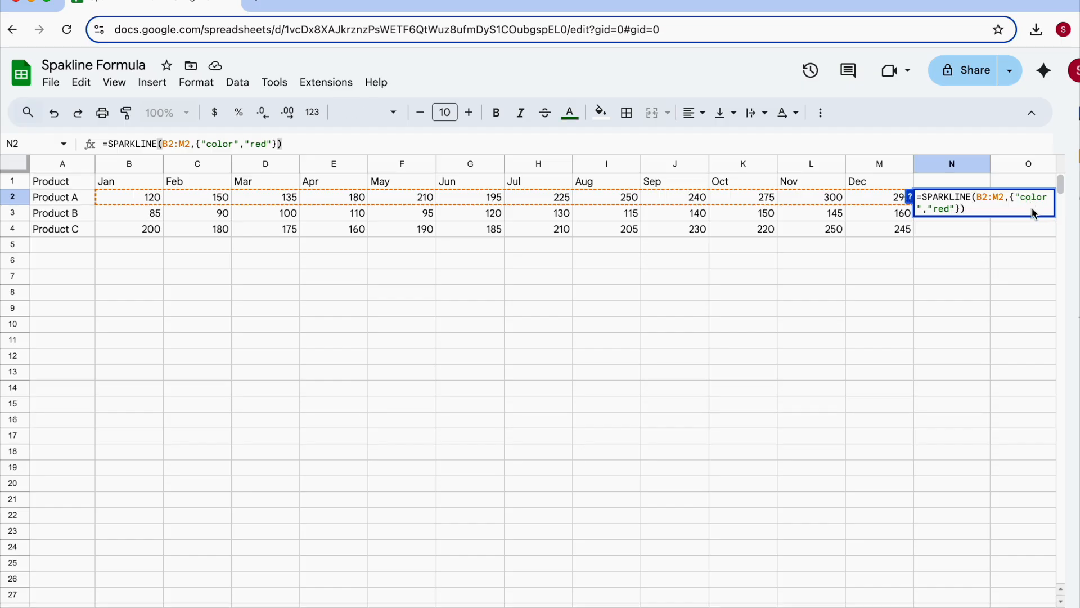
key("Left")
key("shift+Right")
key("shift+Right")
key("shift+Right")
key("shift+Right")
key("shift+Right")
type("charttype")
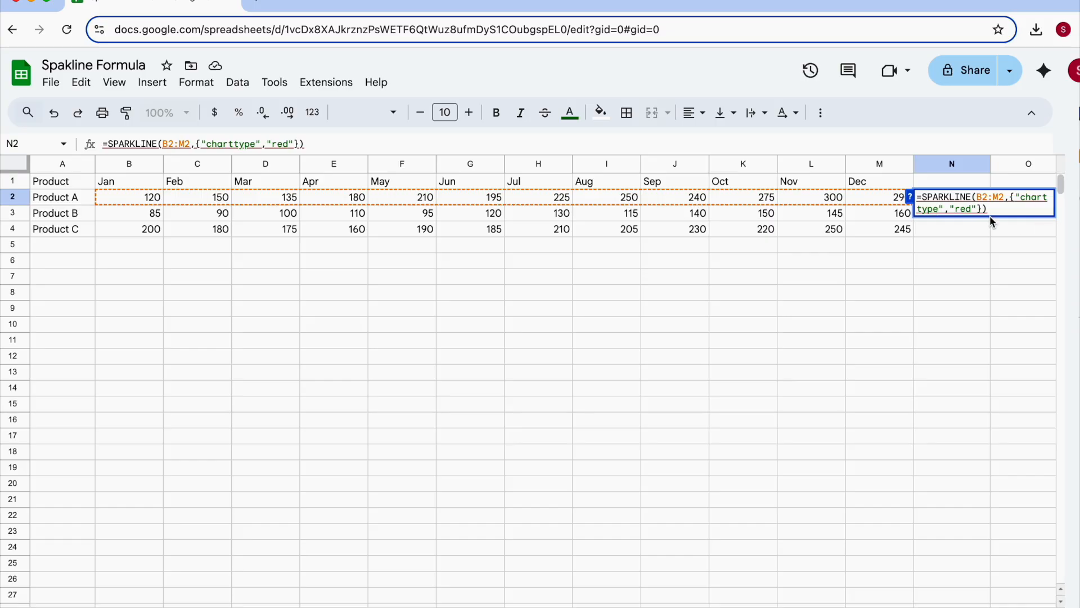
left_click_drag(973, 208, 955, 208)
type("colujmn")
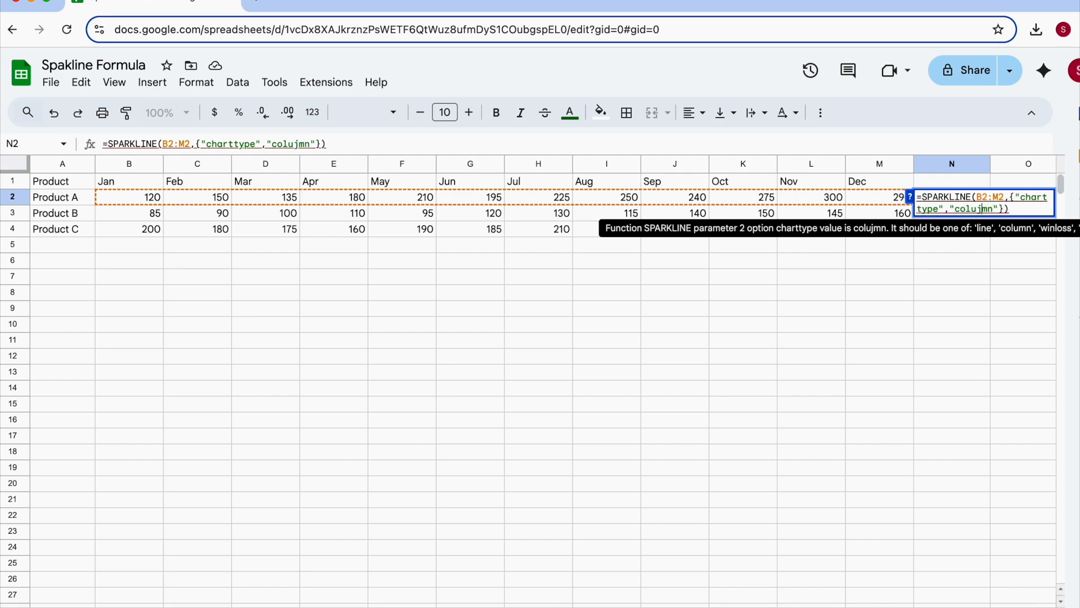
key("BackSpace")
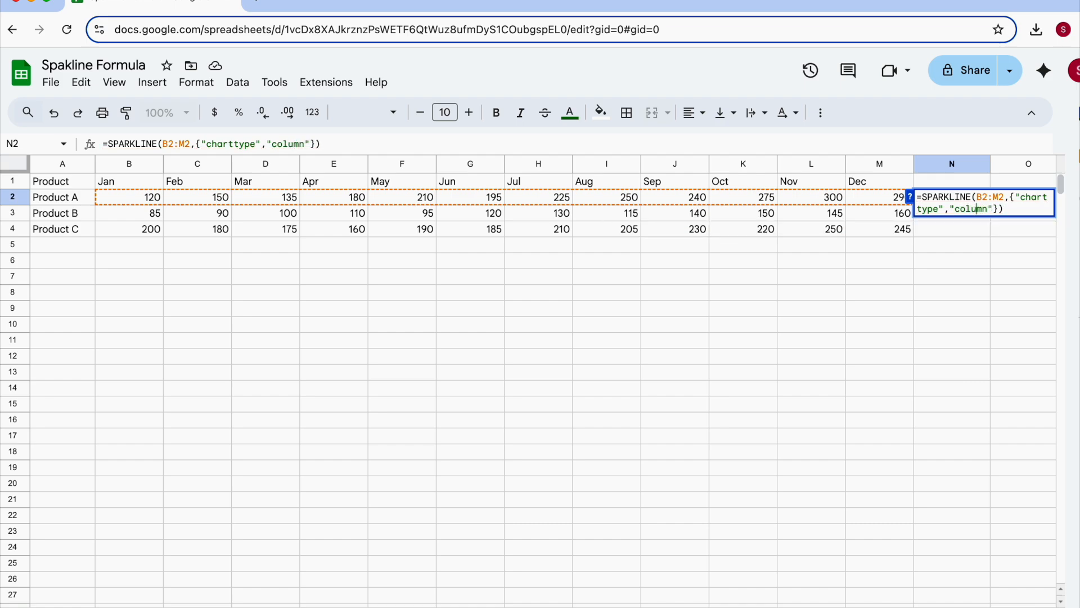
key("Return")
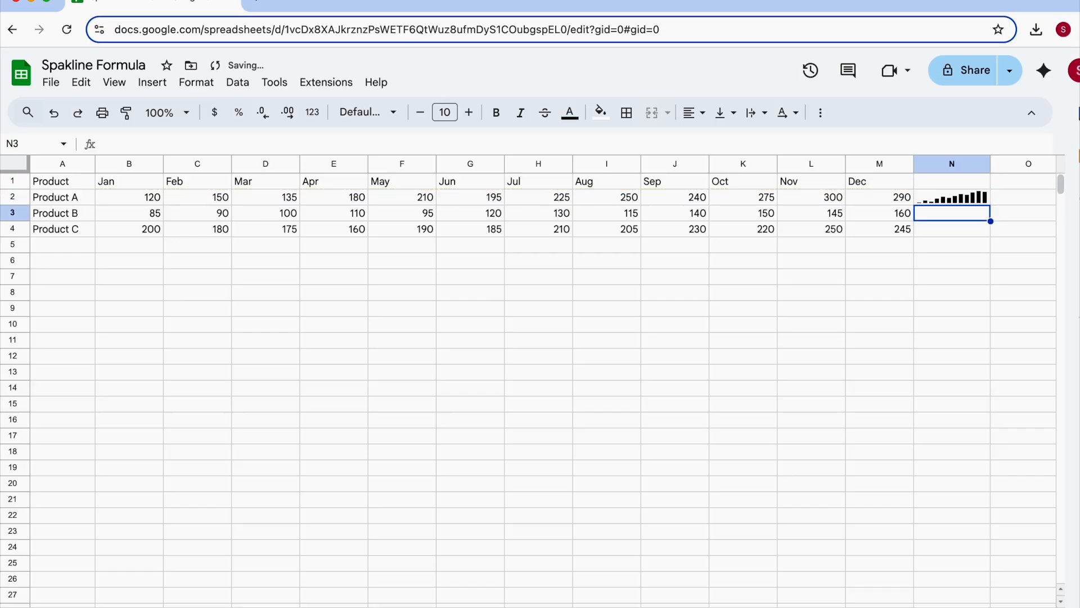
Step: Fill N2's column sparkline formula down to N4 for Products B and C, and check the copied formulas
left_click(957, 200)
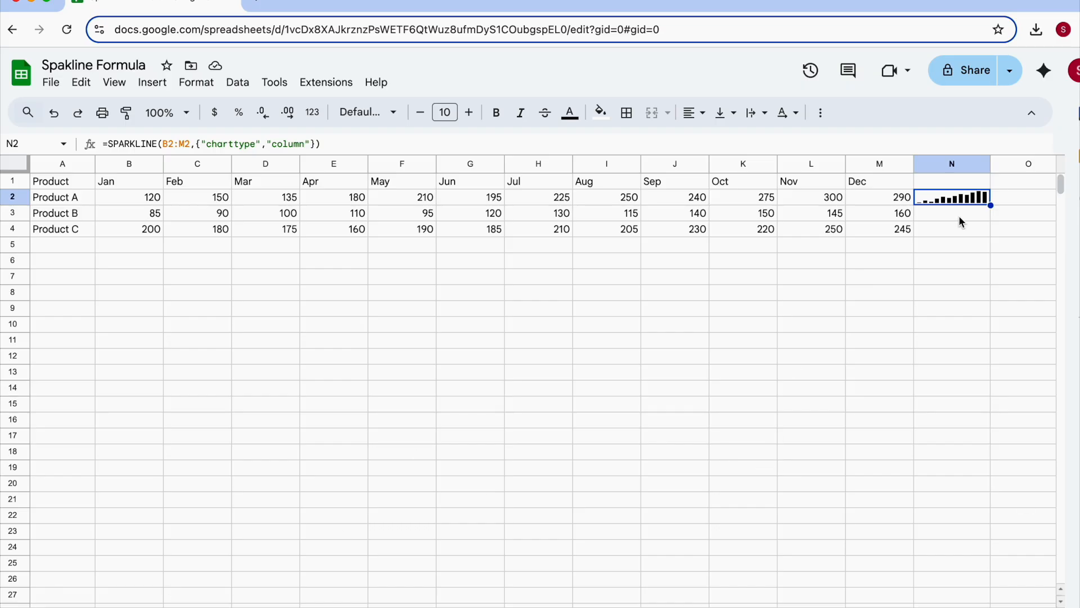
left_click(992, 206)
left_click_drag(991, 206, 991, 230)
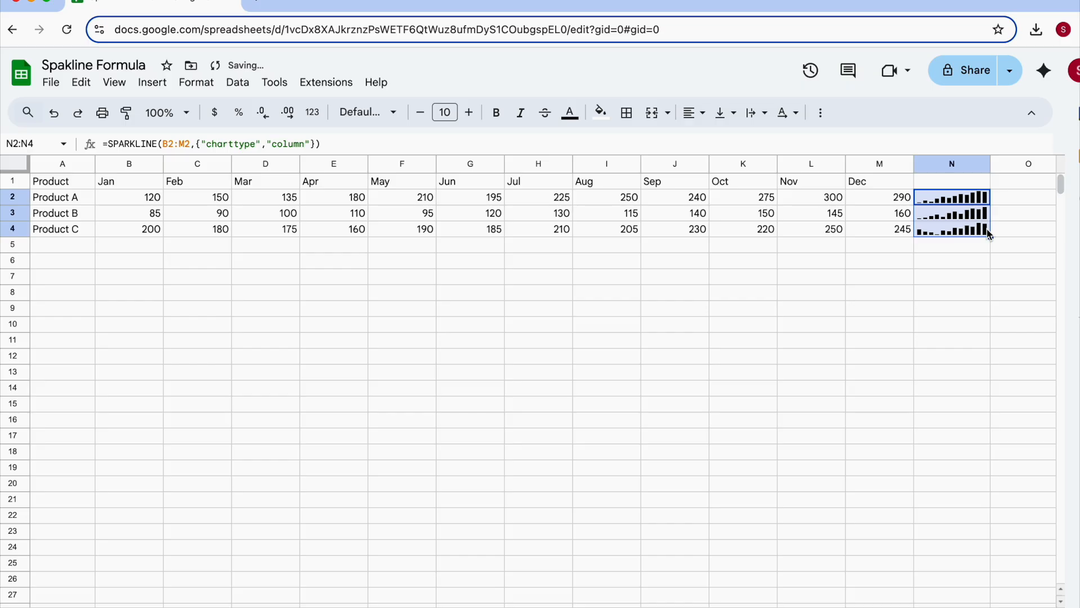
left_click(972, 199)
key("Down")
key("Down")
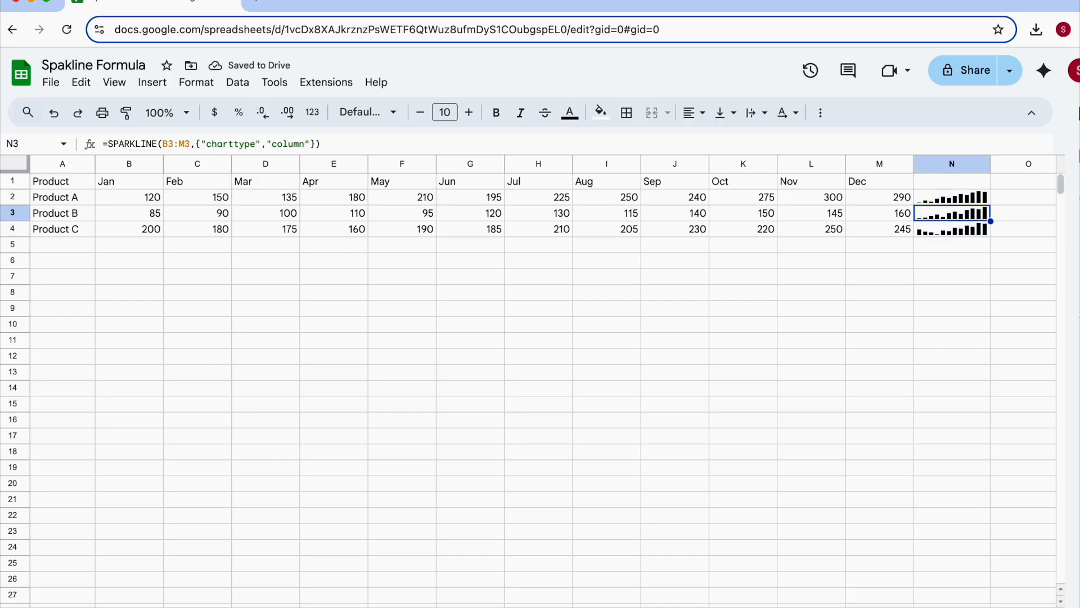